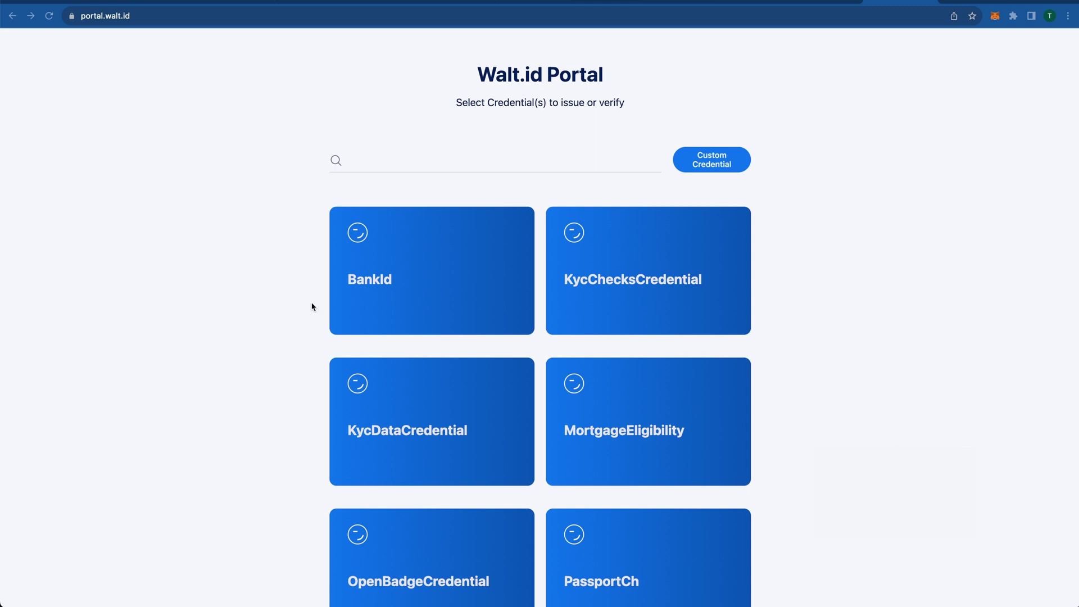
Open the custom credential JSON dialog, then close it without saving.
{"action": "scroll", "coordinate": [455, 293], "scroll_direction": "down", "scroll_amount": 5}
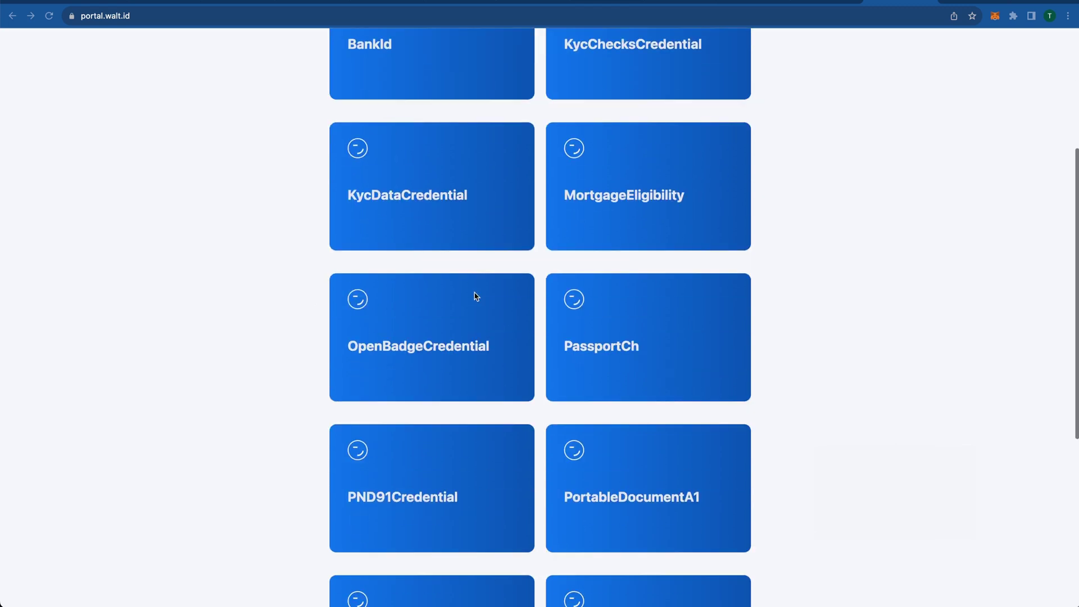
{"action": "scroll", "coordinate": [475, 297], "scroll_direction": "down", "scroll_amount": 2}
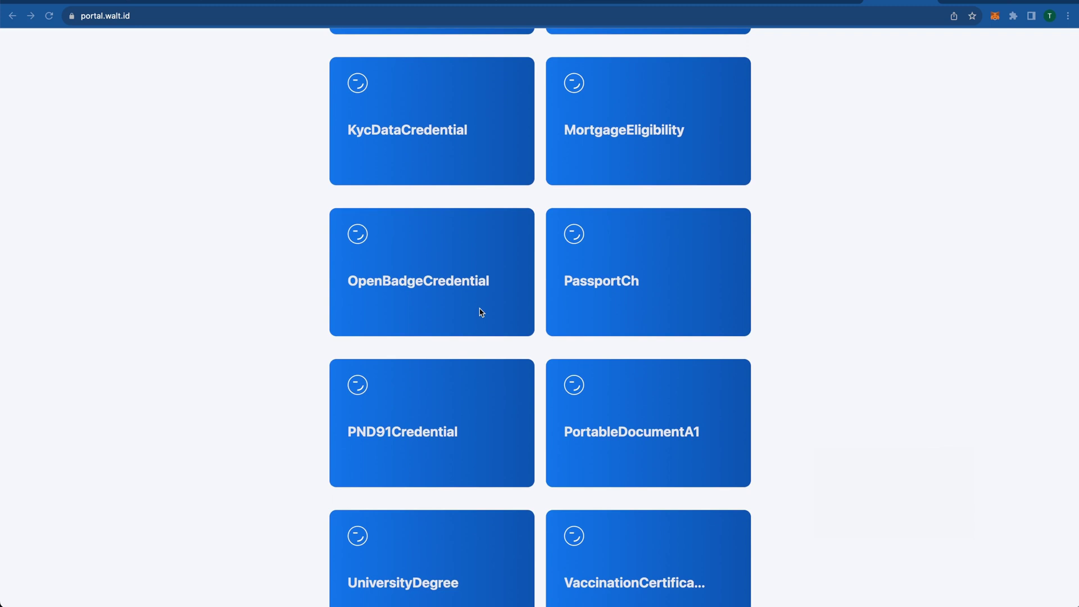
{"action": "scroll", "coordinate": [481, 313], "scroll_direction": "up", "scroll_amount": 6}
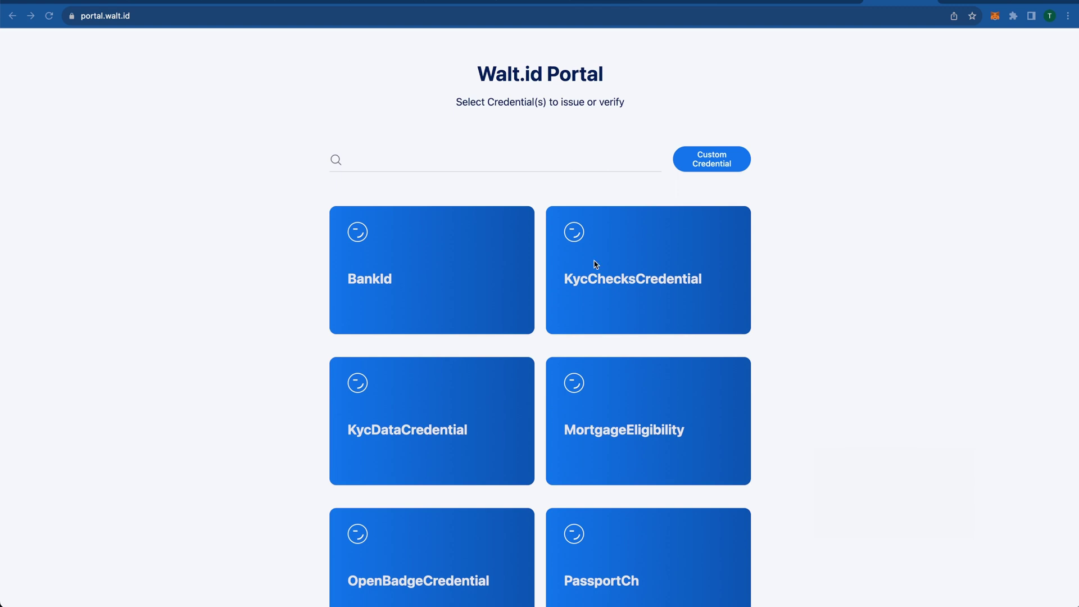
{"action": "left_click", "coordinate": [717, 166]}
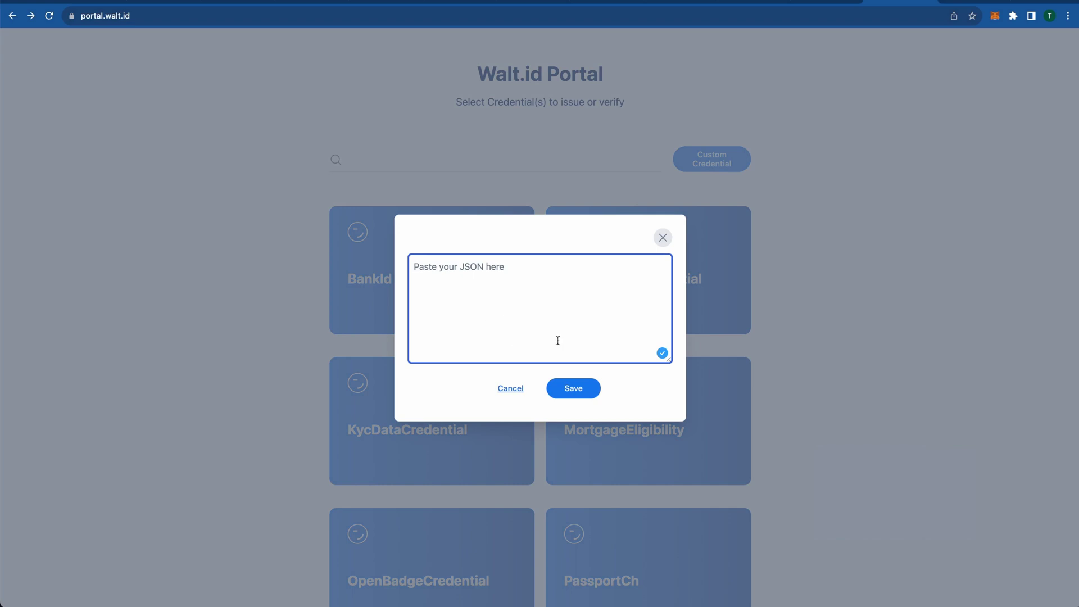
{"action": "left_click", "coordinate": [663, 237]}
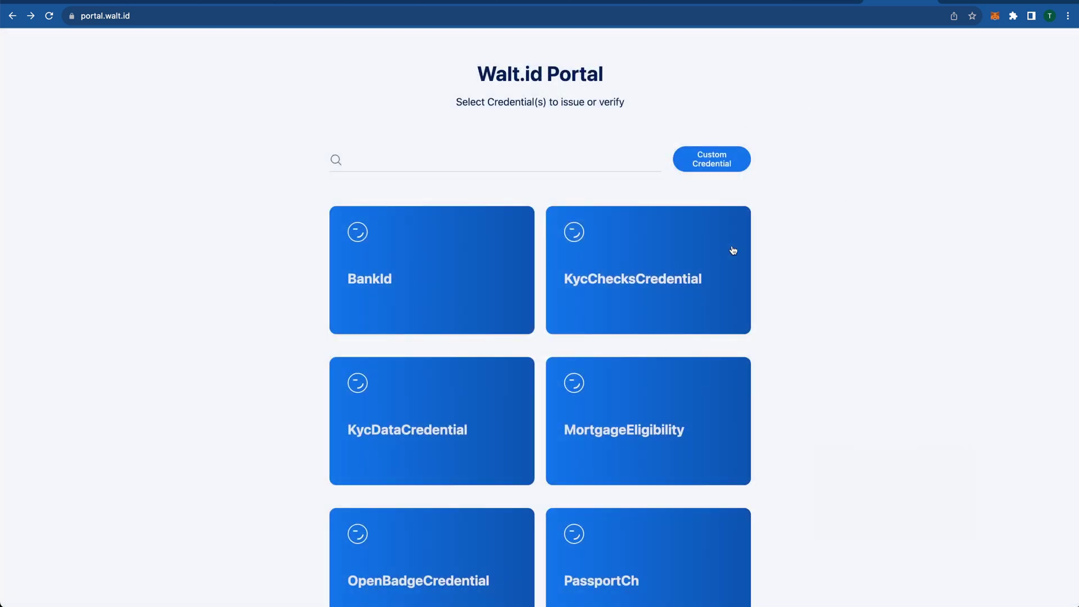
Select BankId and KycChecksCredential, deselecting KycDataCredential and MortgageEligibility.
{"action": "scroll", "coordinate": [761, 411], "scroll_direction": "down", "scroll_amount": 1}
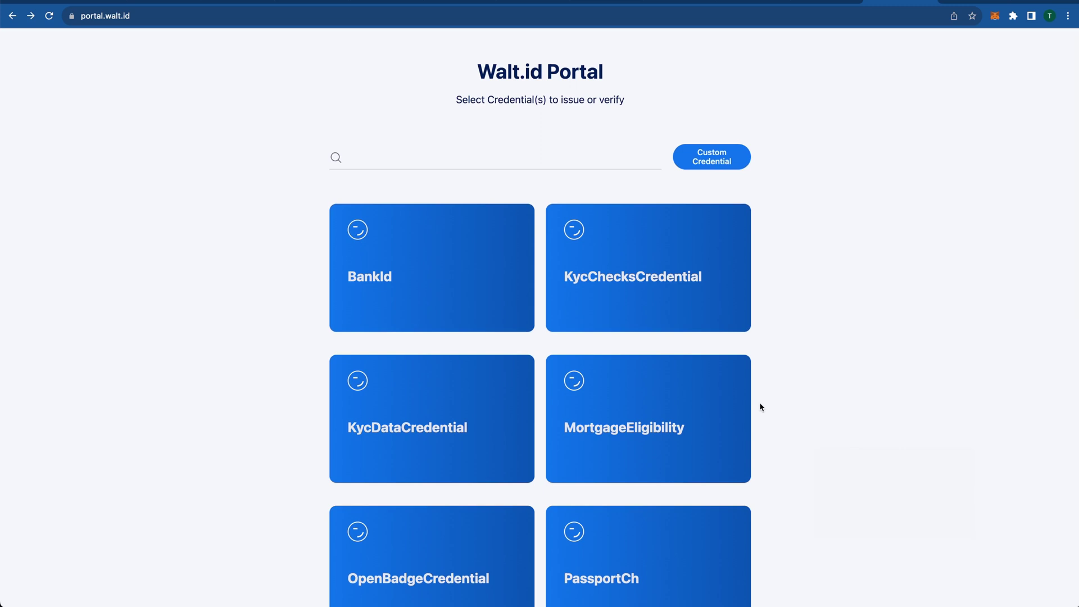
{"action": "left_click", "coordinate": [390, 285]}
{"action": "left_click", "coordinate": [633, 278]}
{"action": "left_click", "coordinate": [597, 403]}
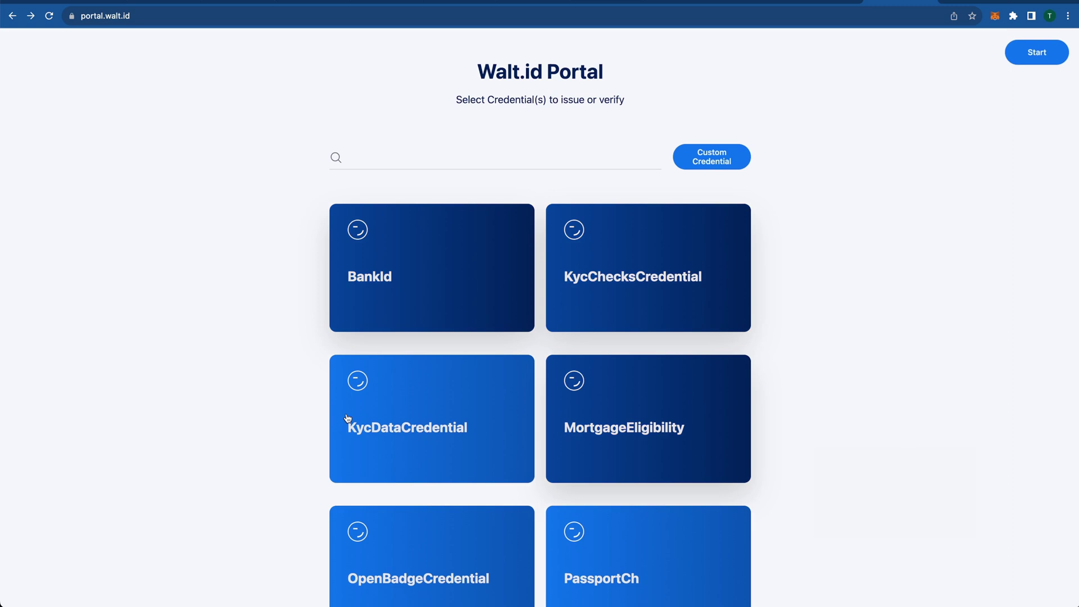
{"action": "left_click", "coordinate": [393, 425]}
{"action": "scroll", "coordinate": [482, 439], "scroll_direction": "down", "scroll_amount": 1}
{"action": "scroll", "coordinate": [482, 438], "scroll_direction": "up", "scroll_amount": 1}
{"action": "left_click", "coordinate": [481, 436]}
{"action": "left_click", "coordinate": [615, 425]}
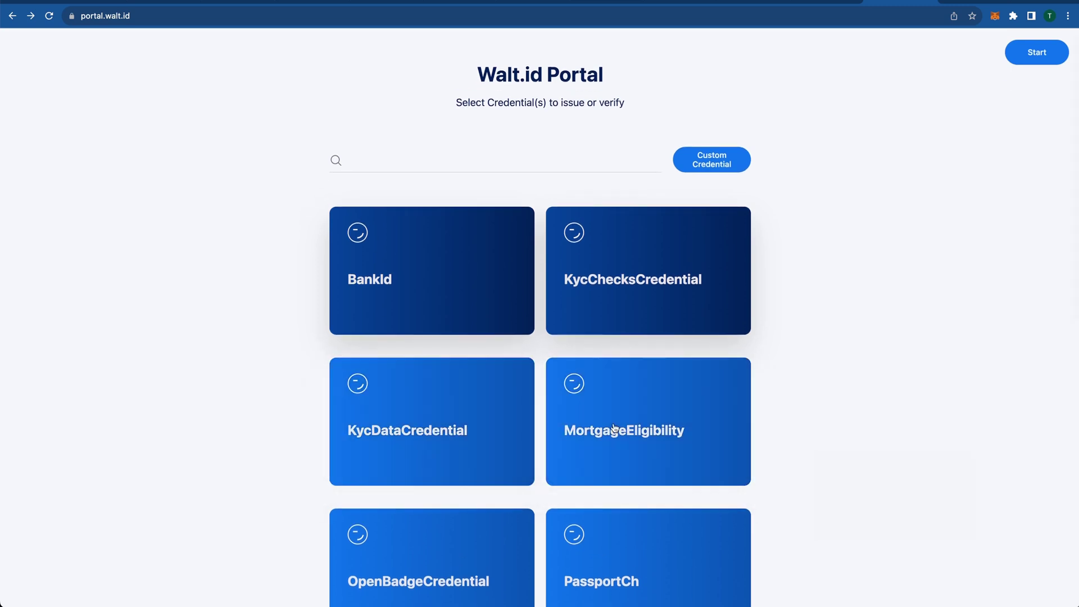
Start setup for both credentials, check the Verify settings, then return to Issue settings.
{"action": "left_click", "coordinate": [1034, 61]}
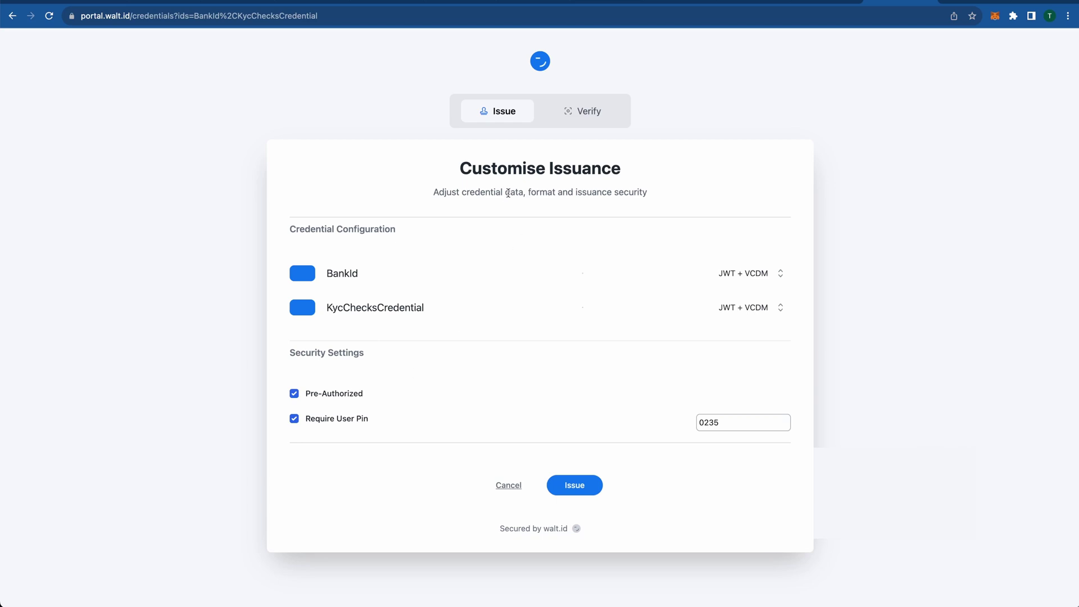
{"action": "left_click", "coordinate": [581, 112]}
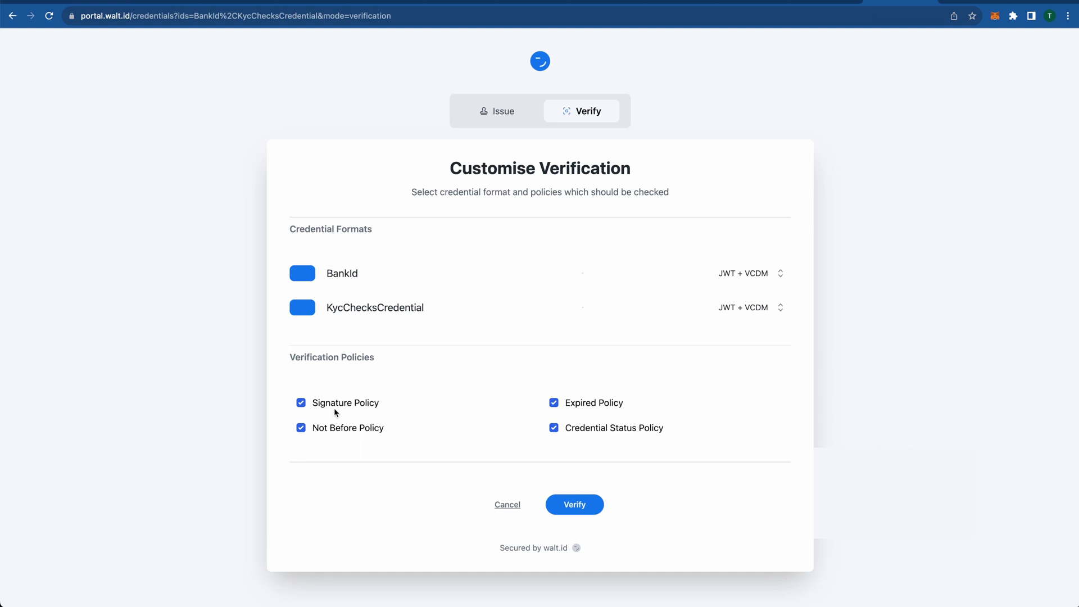
{"action": "left_click", "coordinate": [497, 112]}
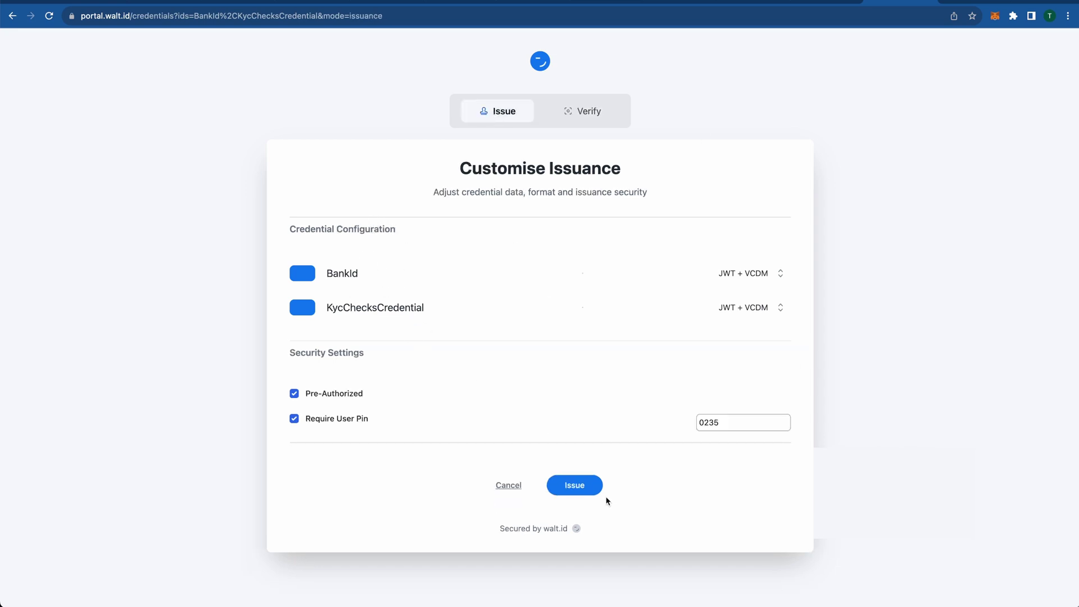
Issue BankId and KycChecksCredential as an offer and accept both into the web wallet.
{"action": "left_click", "coordinate": [581, 485]}
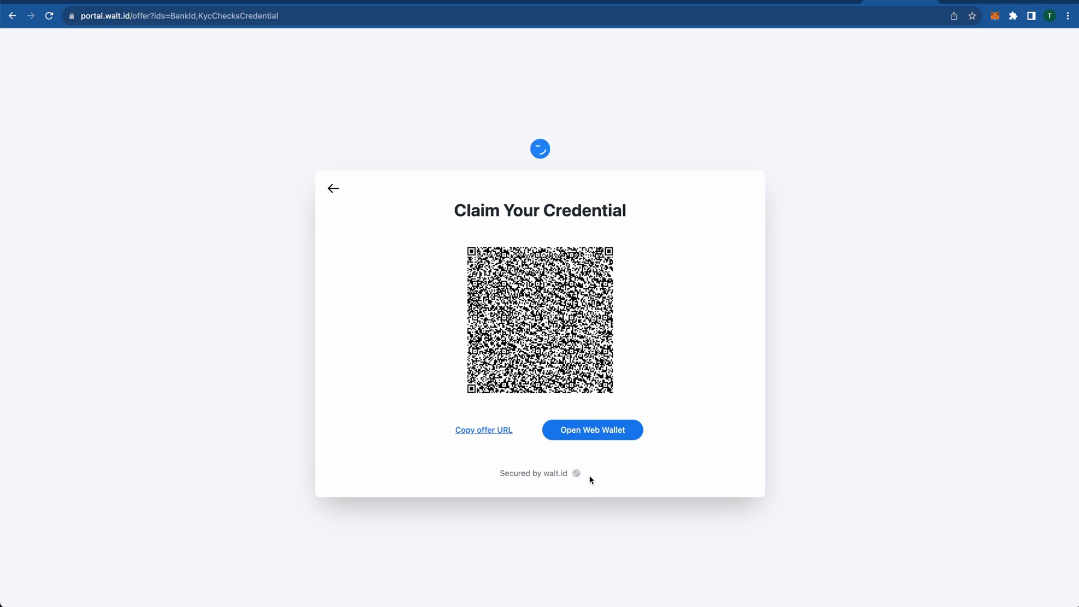
{"action": "left_click", "coordinate": [580, 438]}
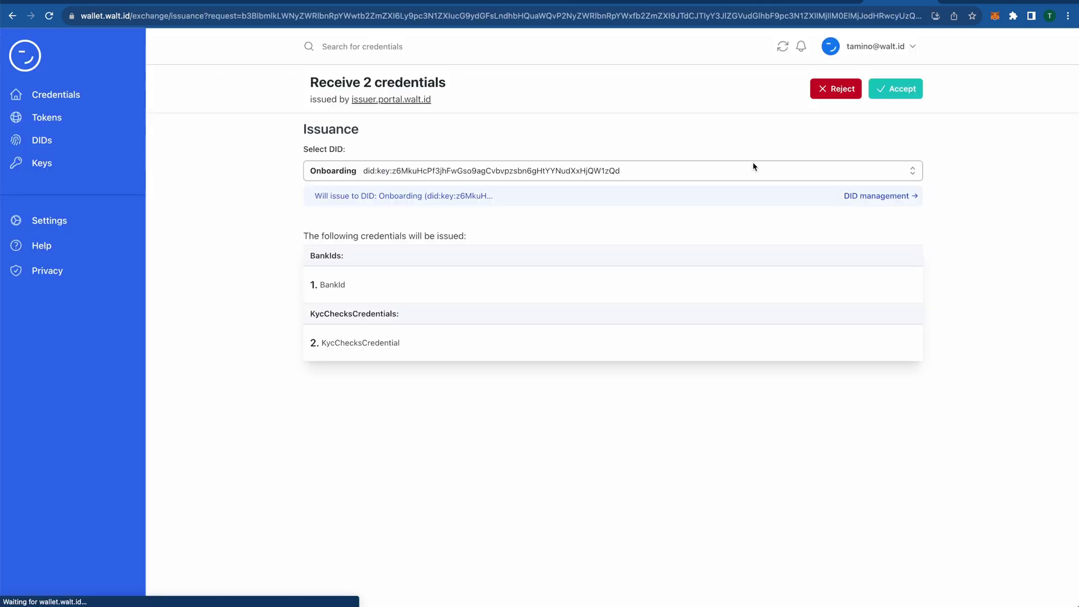
{"action": "left_click", "coordinate": [898, 90]}
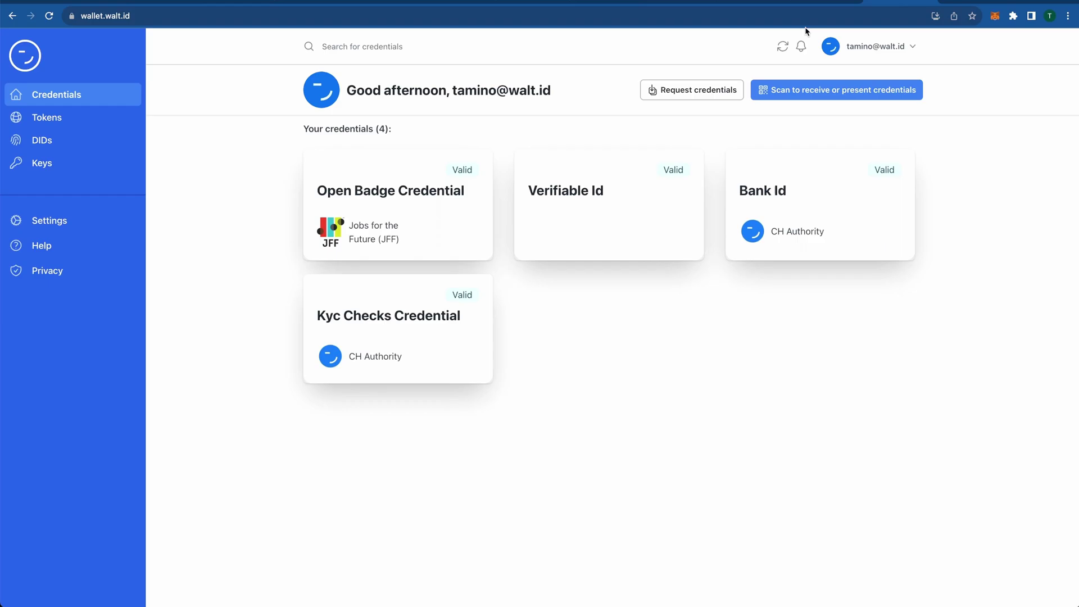
Request verification of BankId from the catalogue and present it from the web wallet.
{"action": "left_click", "coordinate": [812, 2]}
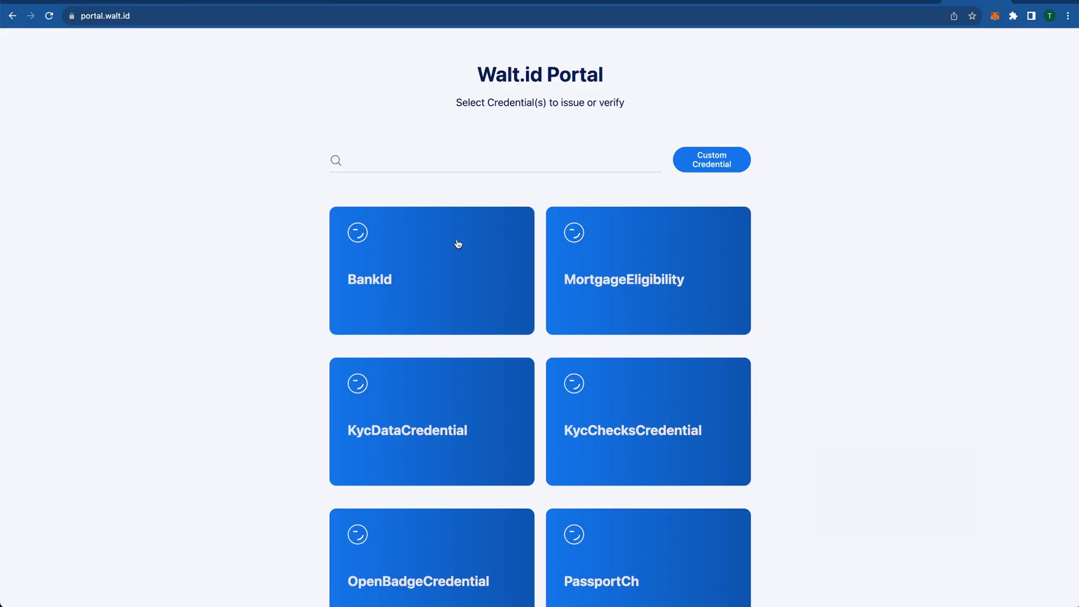
{"action": "left_click", "coordinate": [468, 263]}
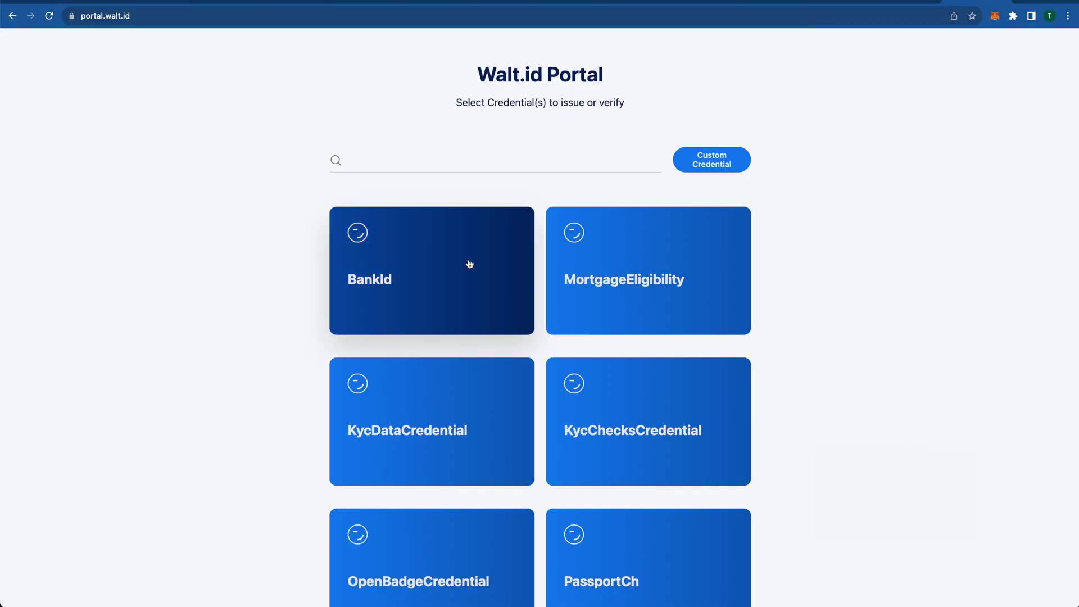
{"action": "left_click", "coordinate": [1028, 55]}
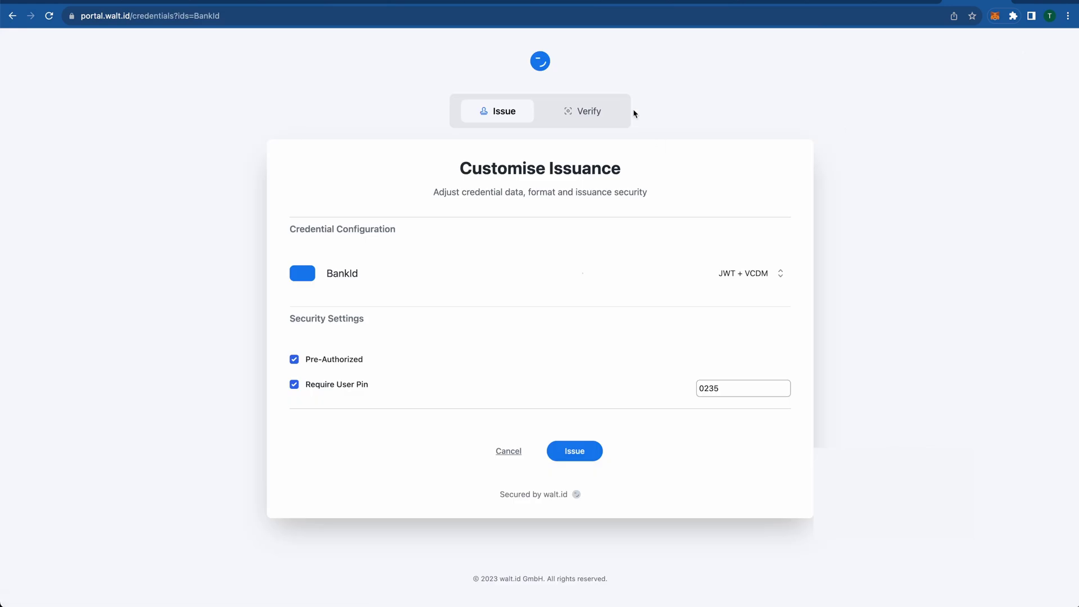
{"action": "left_click", "coordinate": [579, 115]}
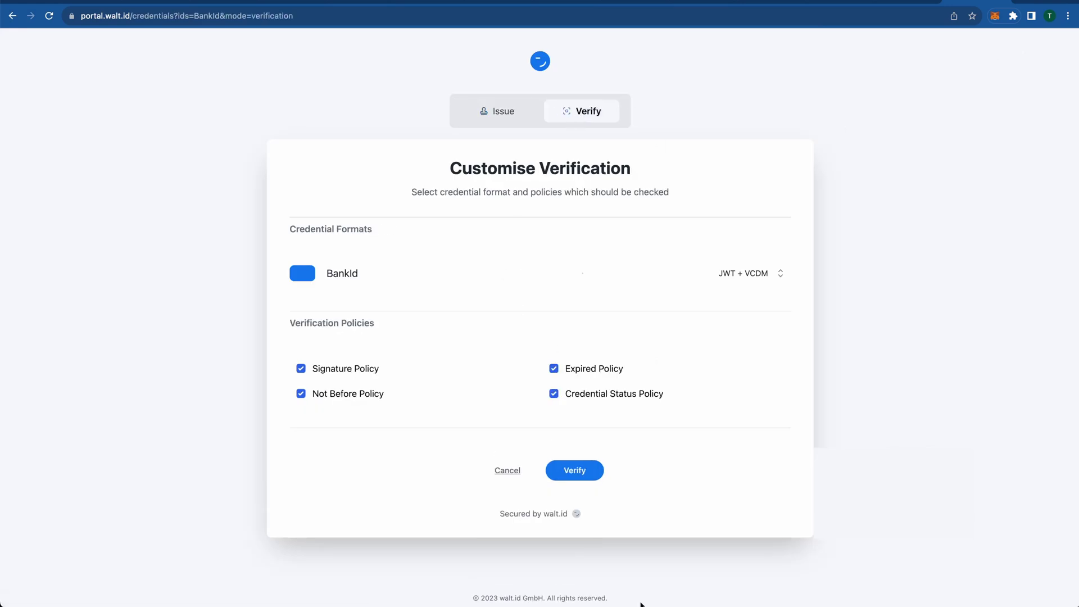
{"action": "left_click", "coordinate": [584, 475]}
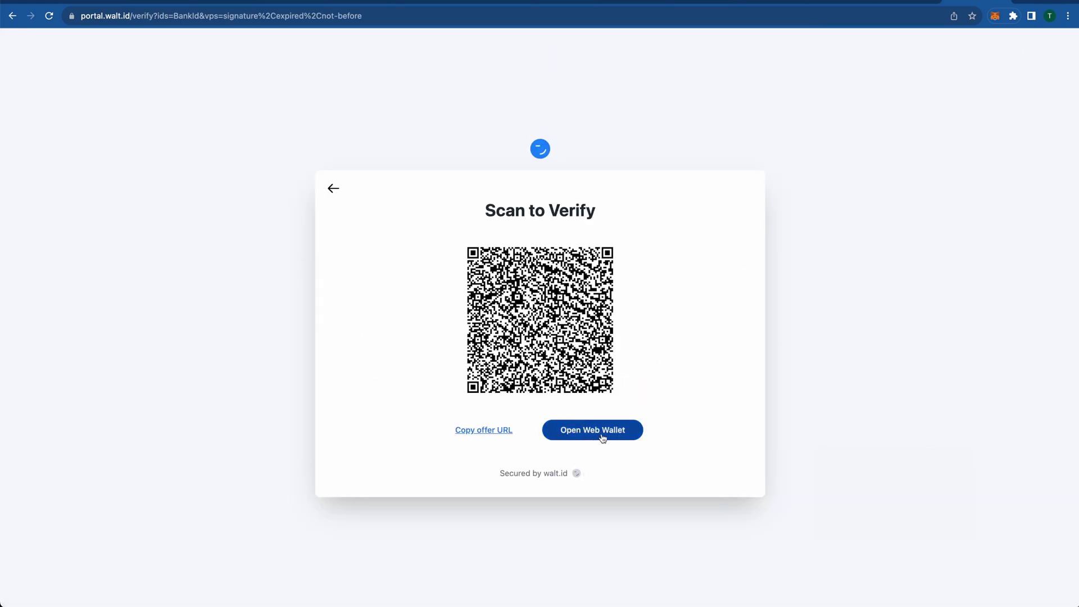
{"action": "left_click", "coordinate": [611, 431]}
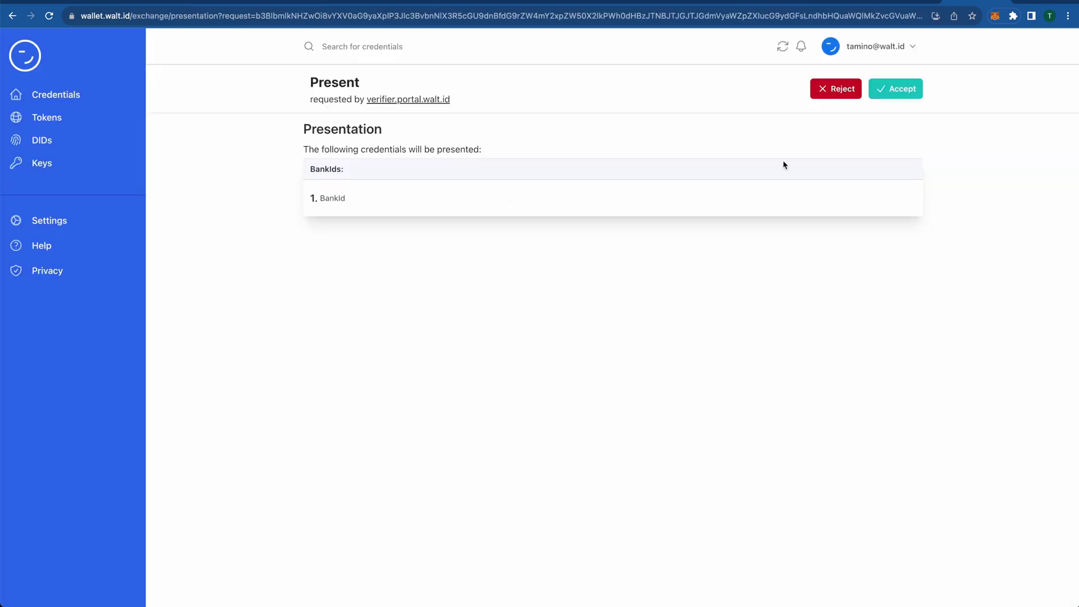
{"action": "left_click", "coordinate": [901, 93]}
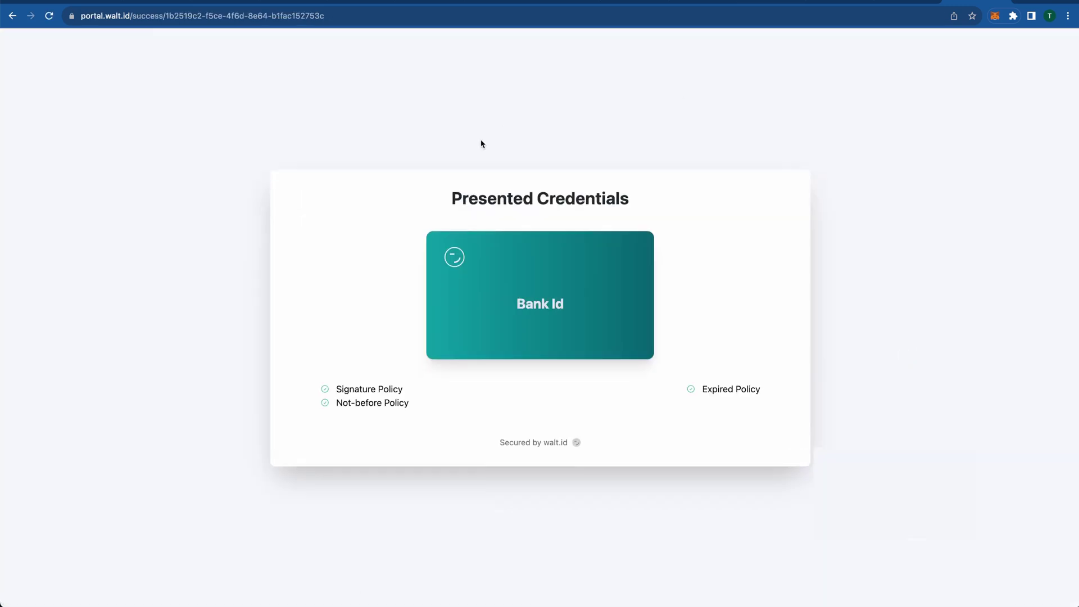
Expand the presented Bank Id, view and scroll its JSON, then close the view.
{"action": "left_click", "coordinate": [515, 322]}
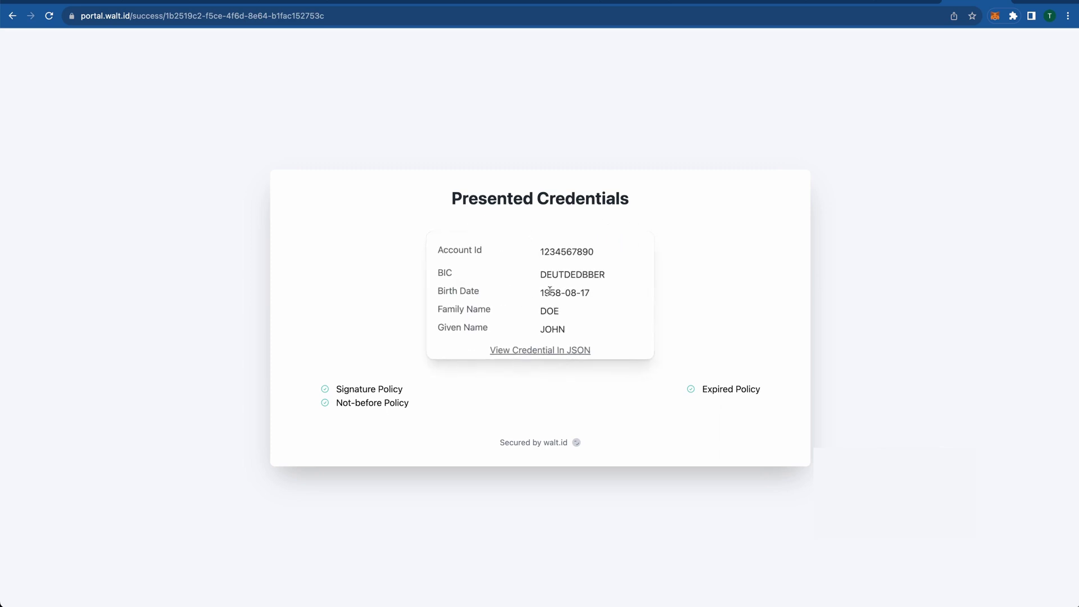
{"action": "left_click", "coordinate": [529, 350]}
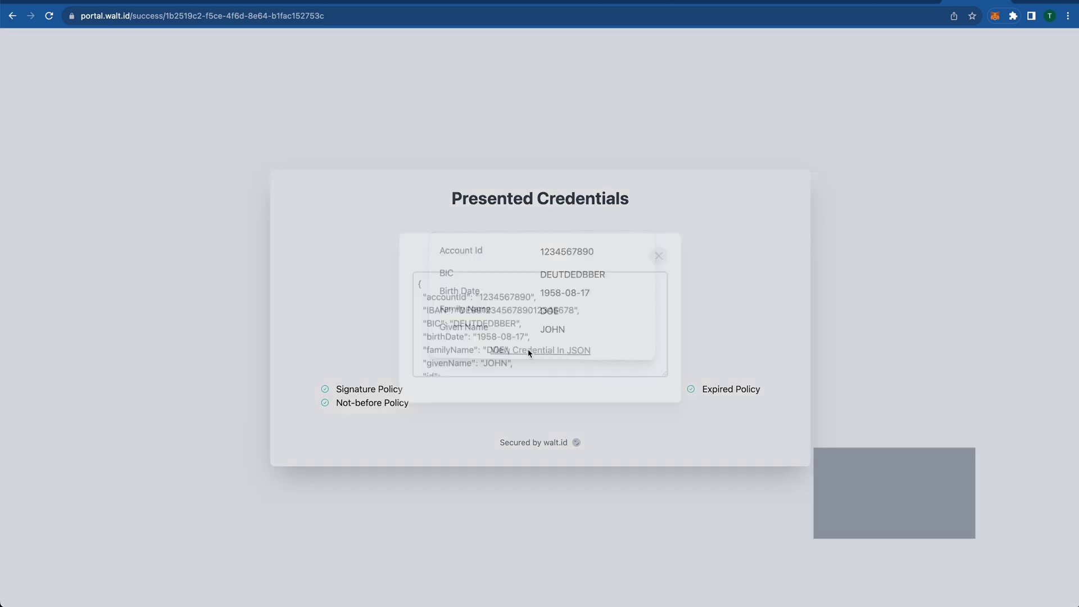
{"action": "scroll", "coordinate": [549, 301], "scroll_direction": "down", "scroll_amount": 3}
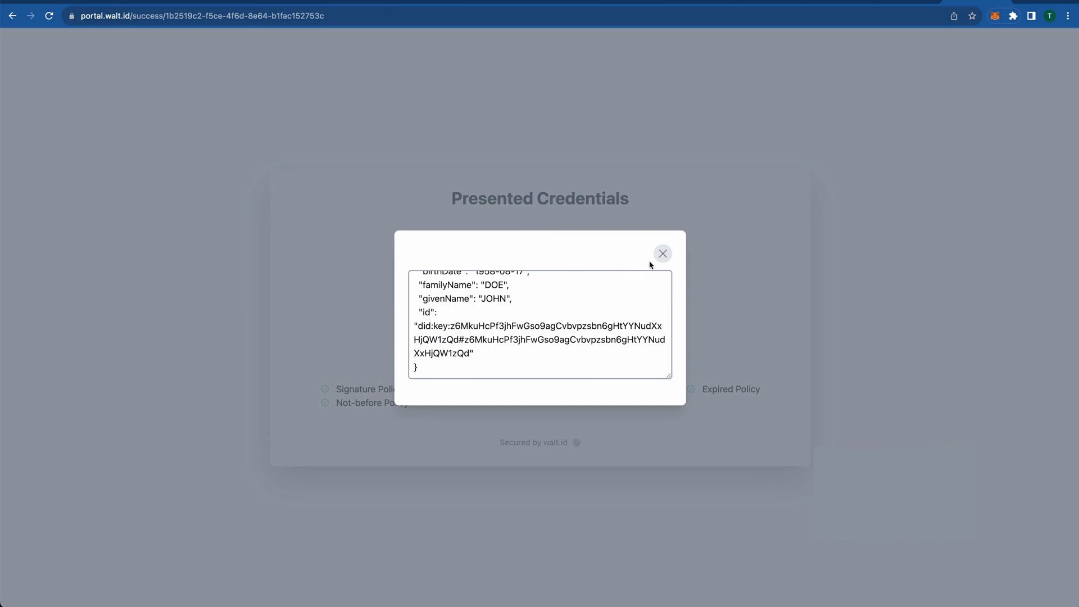
{"action": "left_click", "coordinate": [662, 255]}
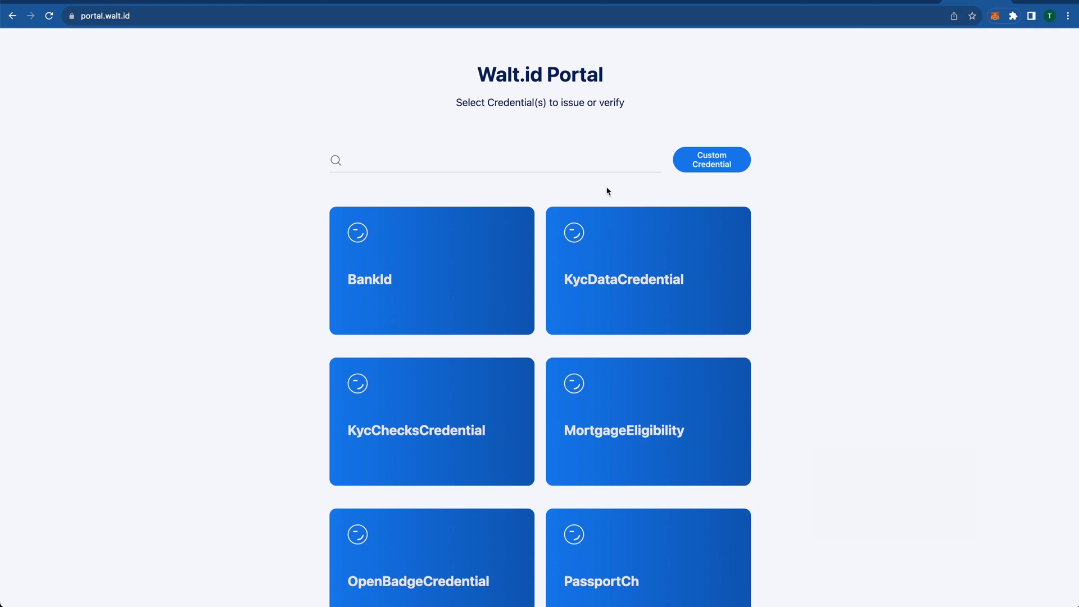
Select BankId and KycDataCredential, start their setup, and view the verification settings.
{"action": "left_click", "coordinate": [491, 238]}
{"action": "left_click", "coordinate": [568, 217]}
{"action": "left_click", "coordinate": [1042, 49]}
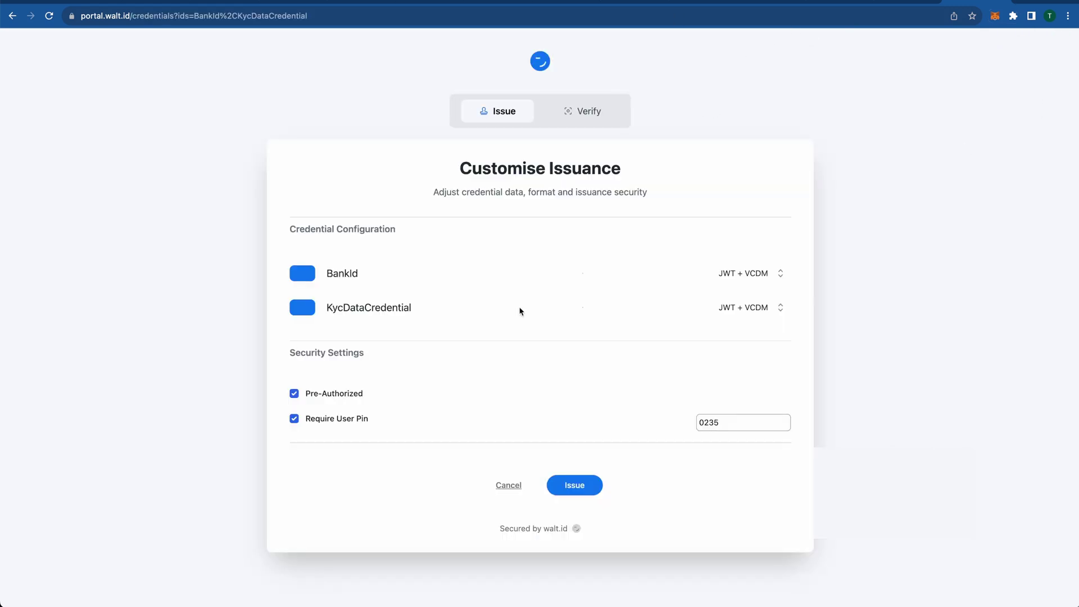
{"action": "left_click", "coordinate": [595, 114]}
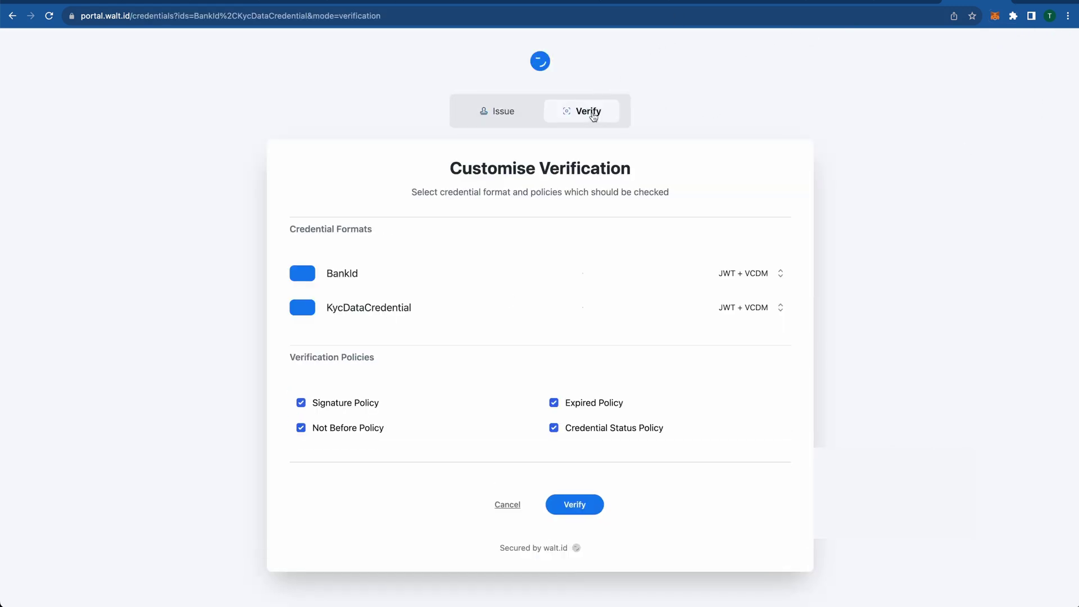